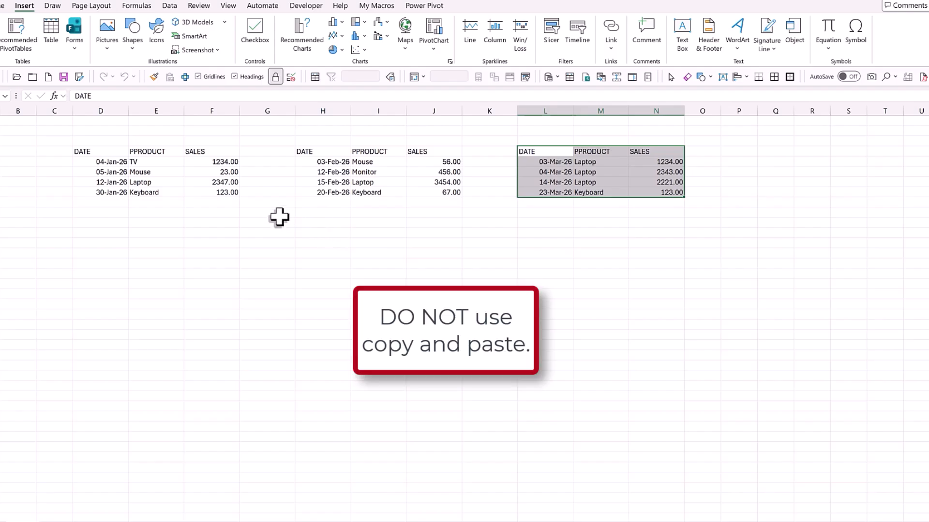
Examine the January, February and March sales ranges with their date, product and sales columns
{"action": "left_click_drag", "start_coordinate": [86, 152], "coordinate": [195, 192]}
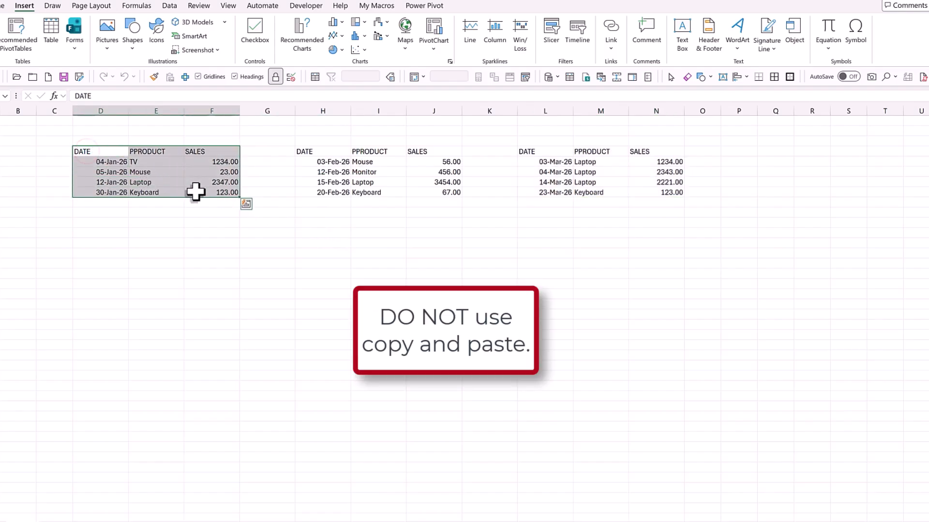
{"action": "left_click", "coordinate": [306, 243]}
{"action": "left_click_drag", "start_coordinate": [308, 150], "coordinate": [431, 195]}
{"action": "left_click", "coordinate": [318, 299]}
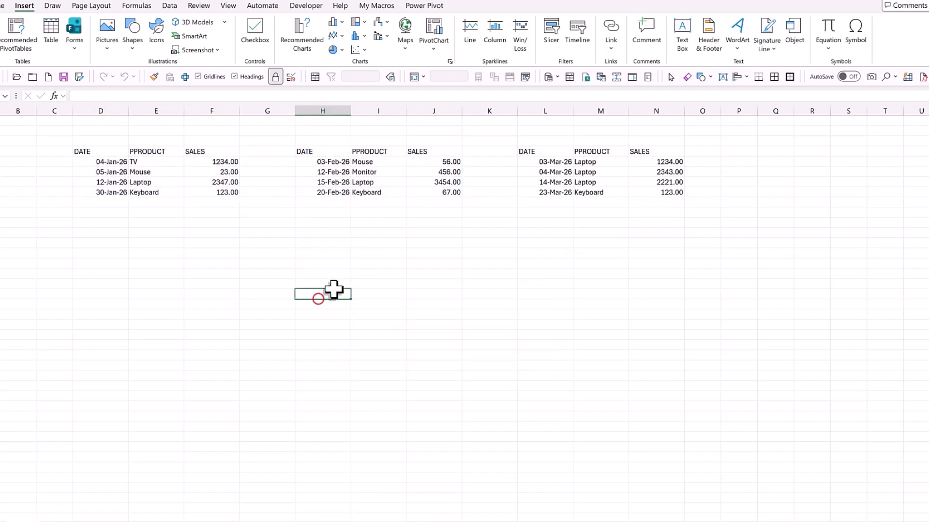
{"action": "left_click_drag", "start_coordinate": [545, 150], "coordinate": [646, 196]}
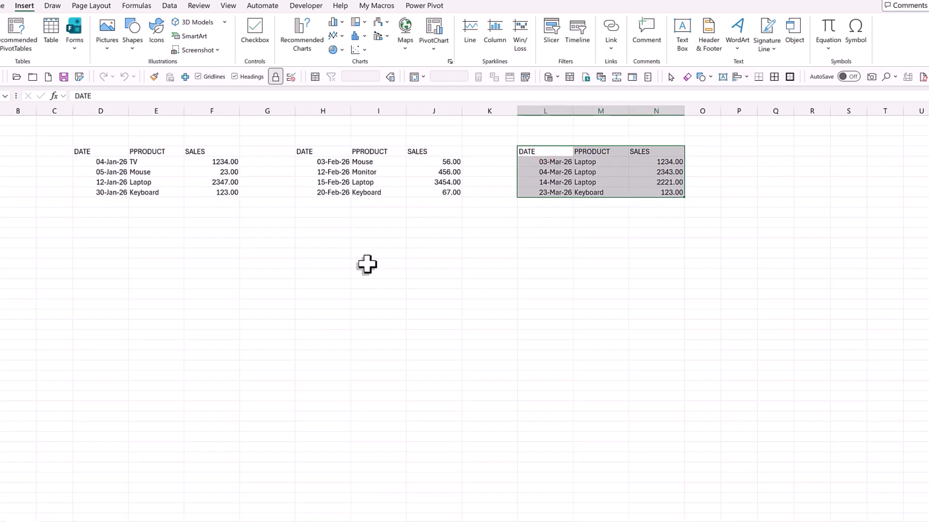
{"action": "left_click", "coordinate": [316, 275]}
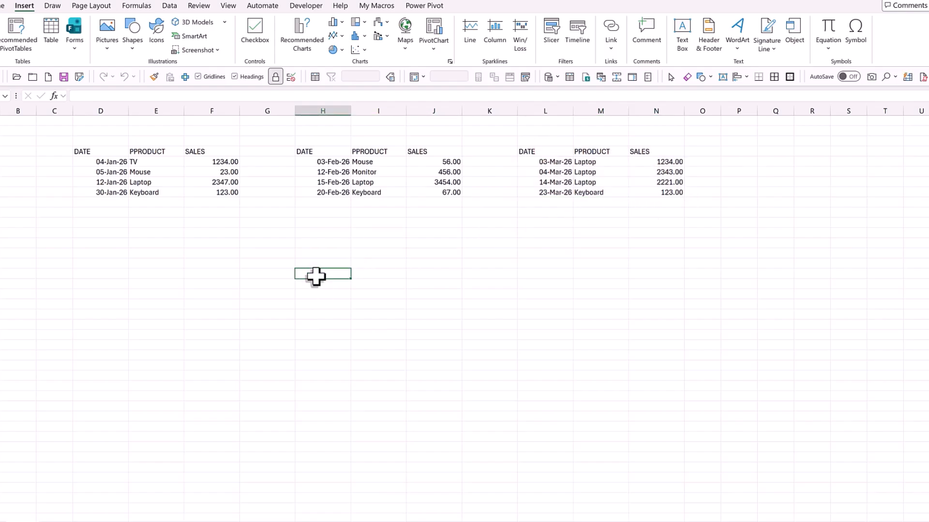
{"action": "left_click_drag", "start_coordinate": [85, 152], "coordinate": [650, 190]}
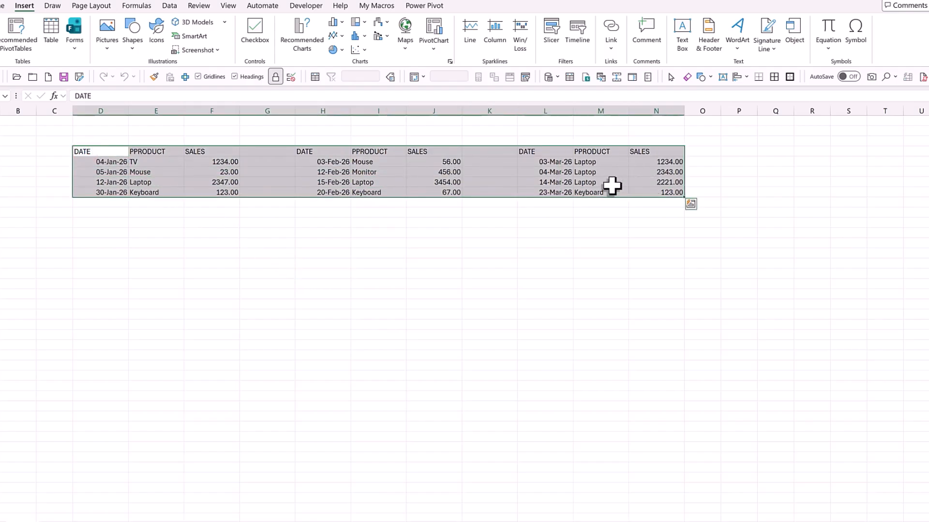
{"action": "left_click", "coordinate": [195, 163]}
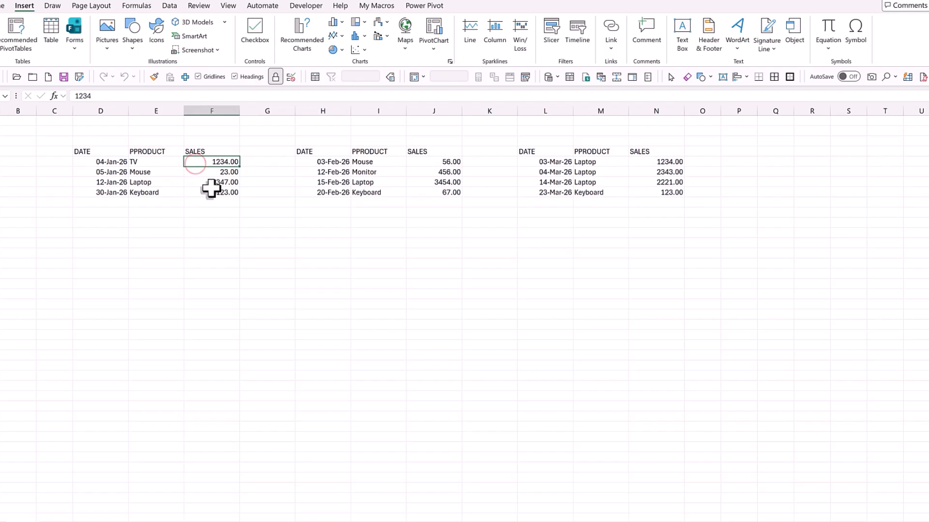
{"action": "left_click", "coordinate": [361, 267]}
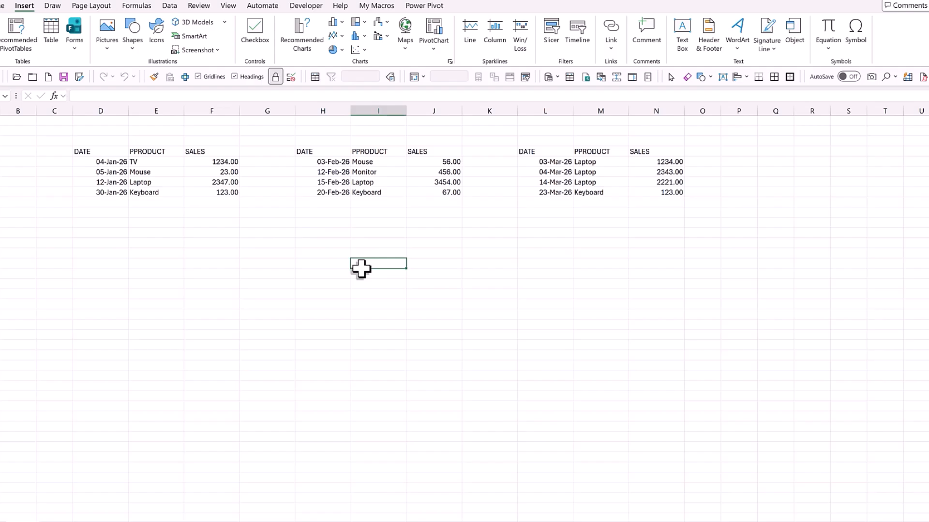
{"action": "left_click", "coordinate": [108, 202]}
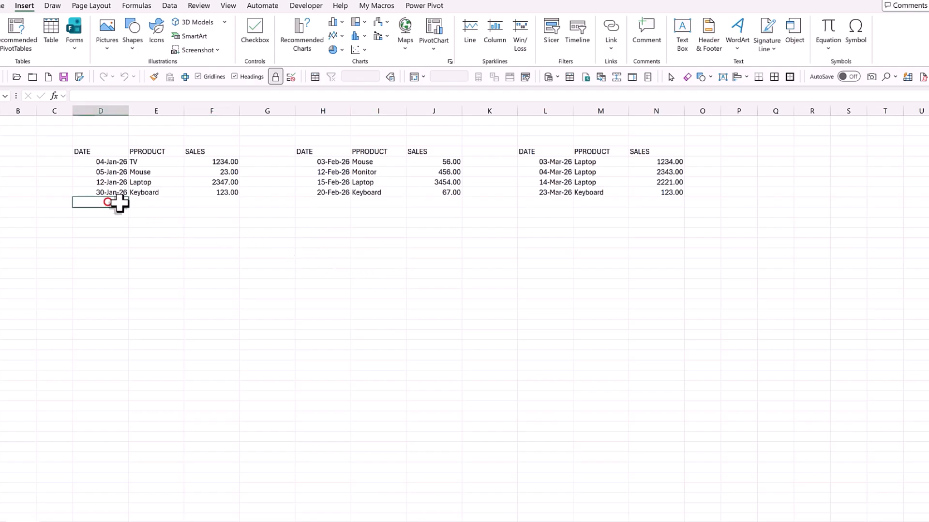
{"action": "left_click", "coordinate": [154, 205]}
{"action": "left_click", "coordinate": [204, 205]}
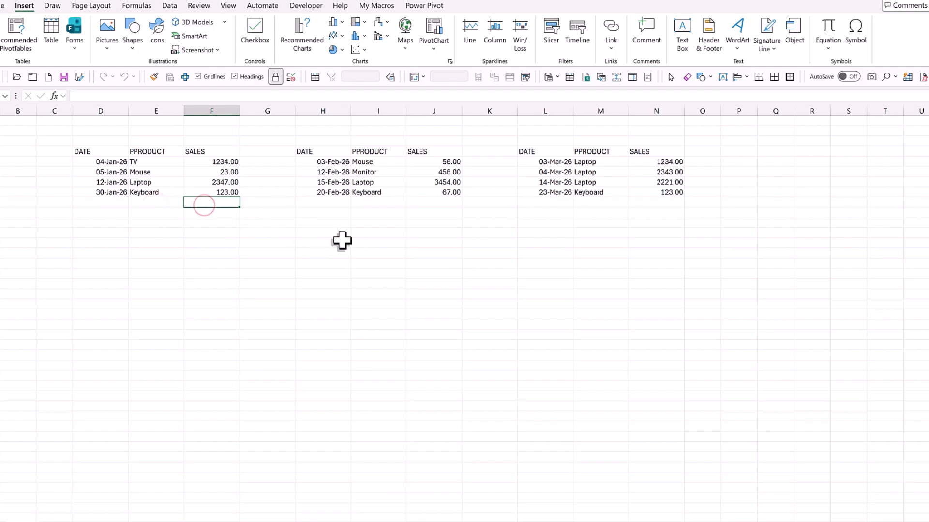
{"action": "left_click", "coordinate": [384, 251]}
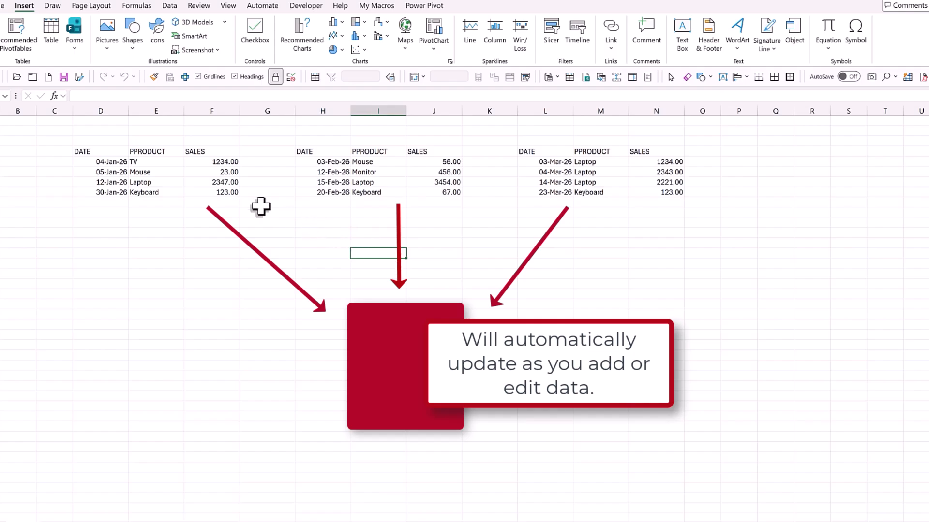
{"action": "left_click", "coordinate": [165, 171]}
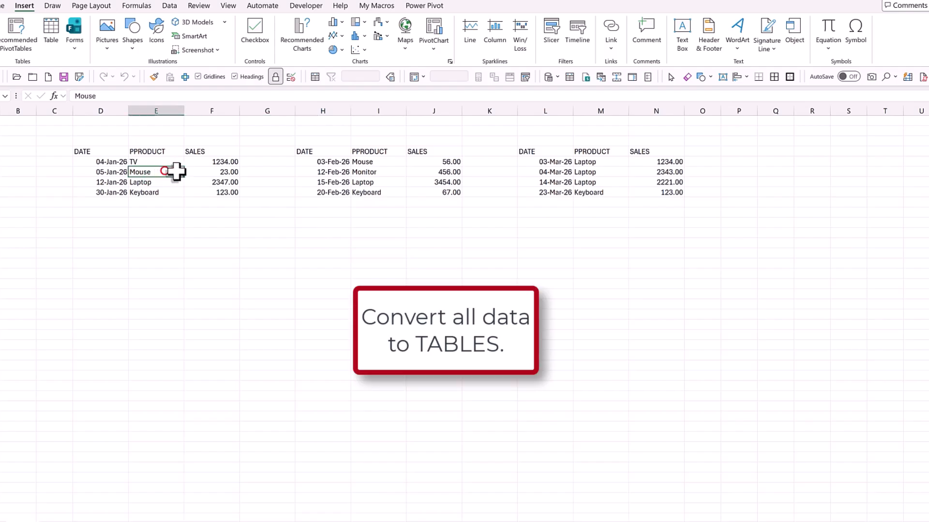
{"action": "left_click", "coordinate": [379, 174]}
{"action": "left_click", "coordinate": [546, 173]}
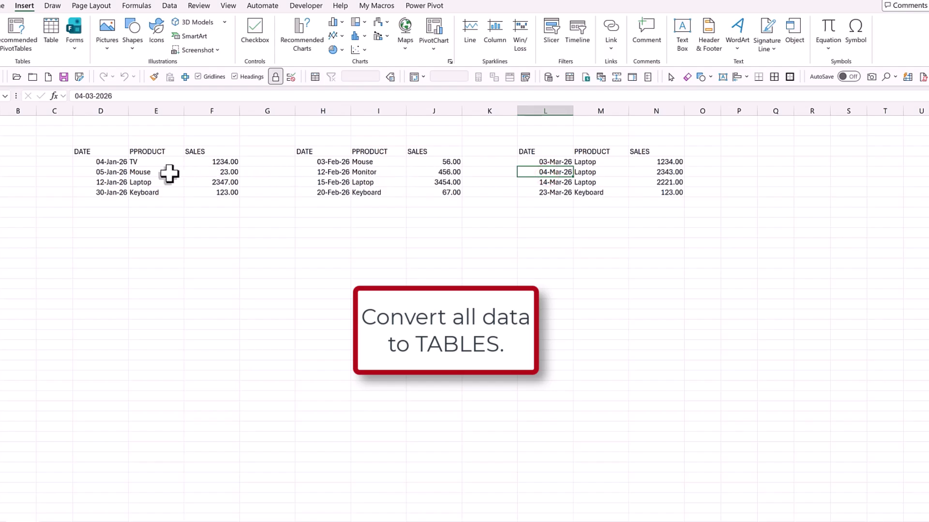
Convert the January sales range D4:F8 into a table with headers
{"action": "left_click", "coordinate": [153, 173]}
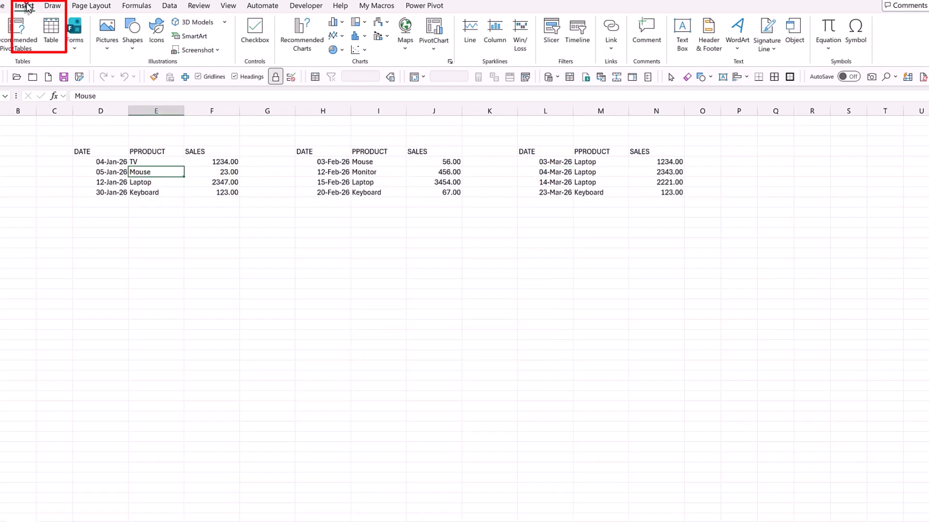
{"action": "left_click", "coordinate": [49, 30]}
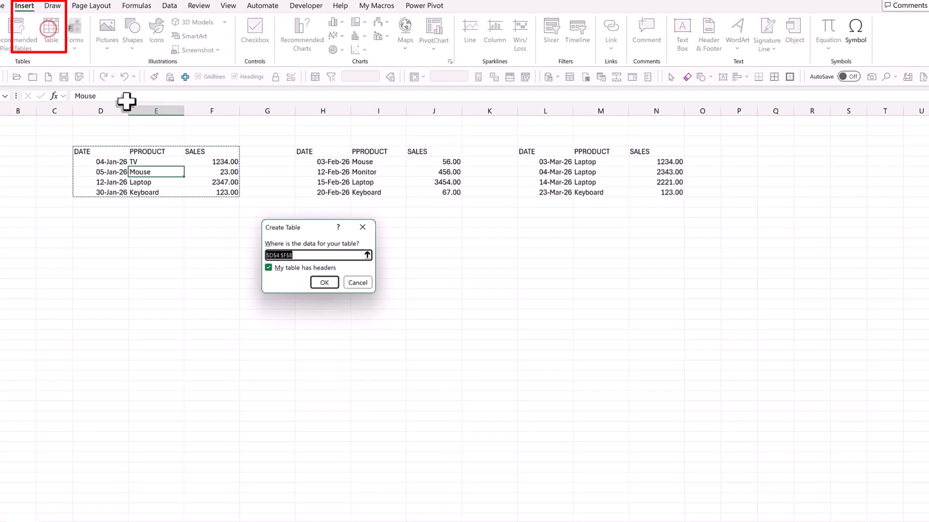
{"action": "left_click", "coordinate": [322, 282]}
Convert the February sales range H4:J8 into a table with headers
{"action": "left_click", "coordinate": [342, 175]}
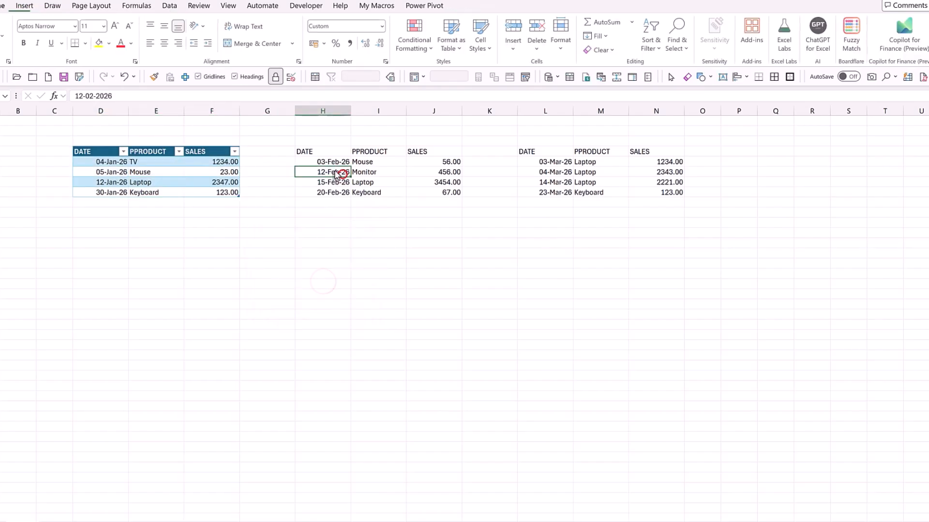
{"action": "left_click", "coordinate": [24, 6]}
{"action": "left_click", "coordinate": [50, 31]}
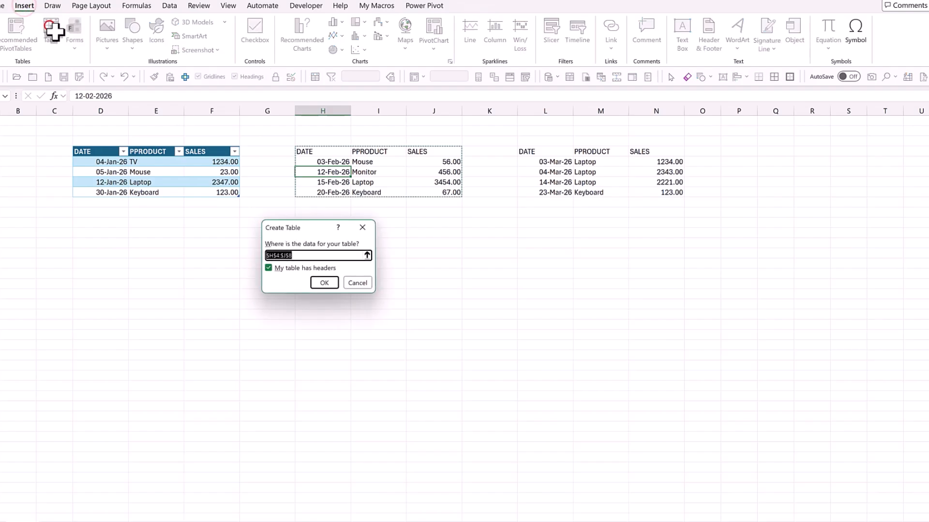
{"action": "left_click", "coordinate": [320, 282]}
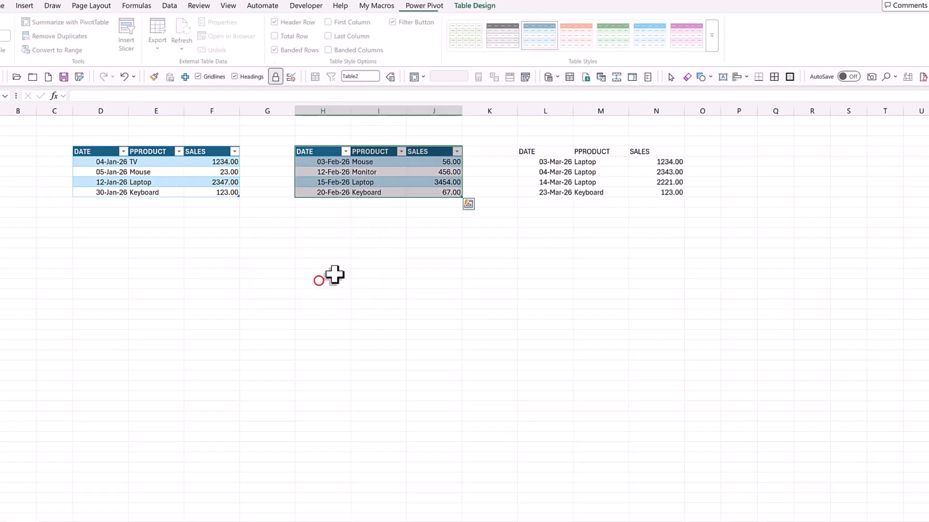
Convert the March sales range L4:N8 into a table with headers
{"action": "left_click", "coordinate": [555, 173]}
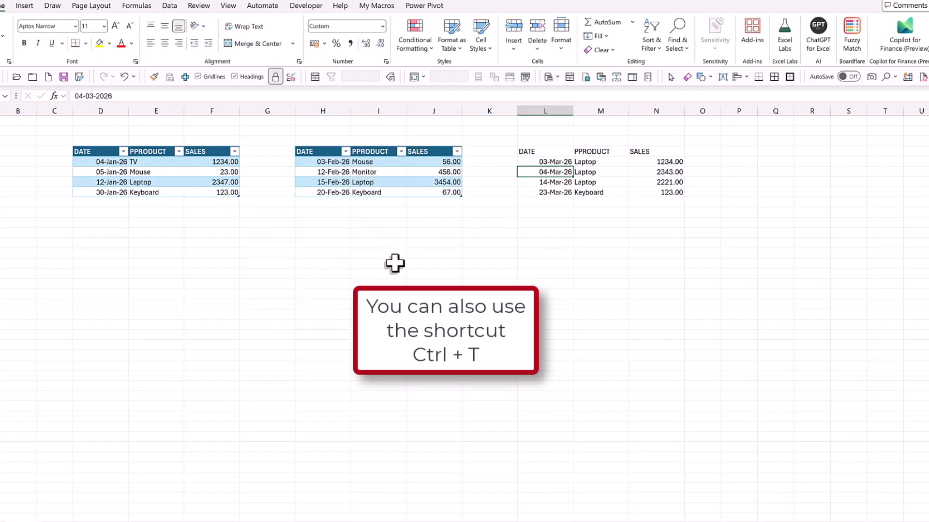
{"action": "key", "text": "ctrl+t"}
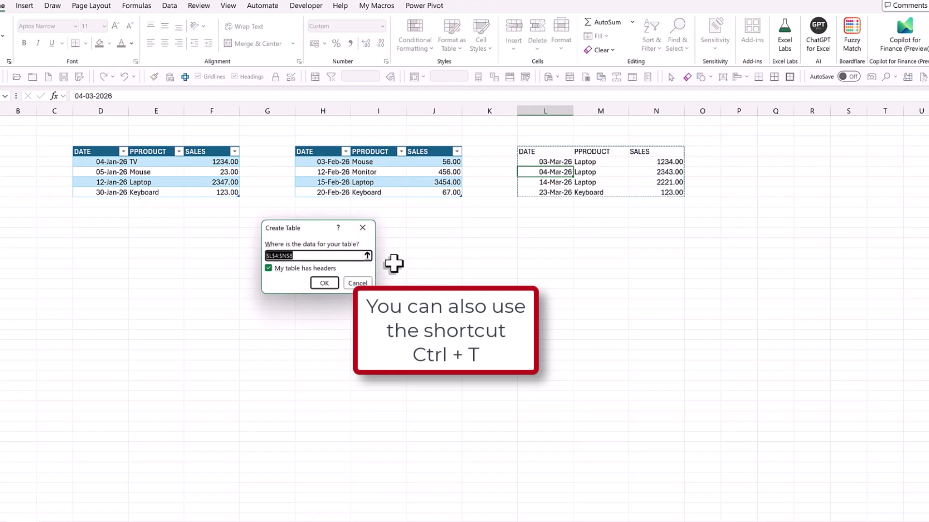
{"action": "left_click", "coordinate": [324, 283]}
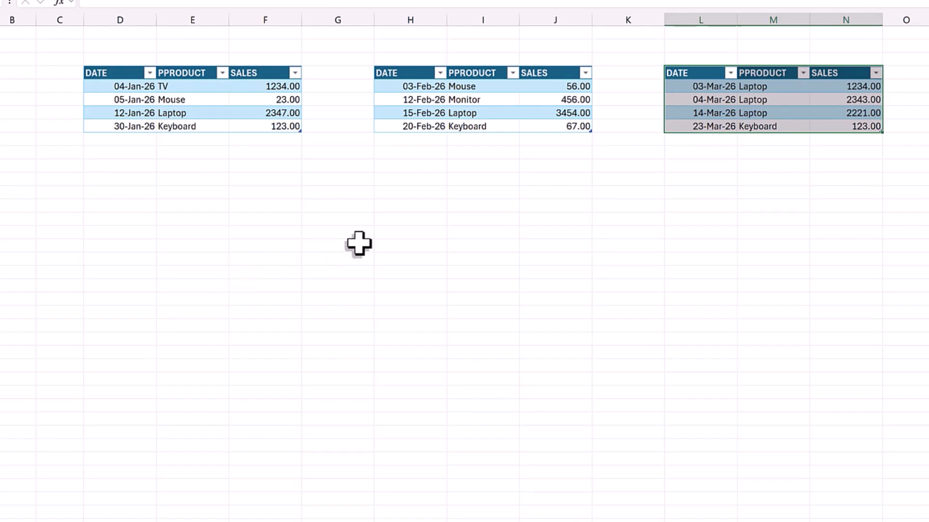
Combine the three monthly tables in column H below the February table with the formula =VSTACK(Table1,Table2,Table3)
{"action": "left_click", "coordinate": [400, 234]}
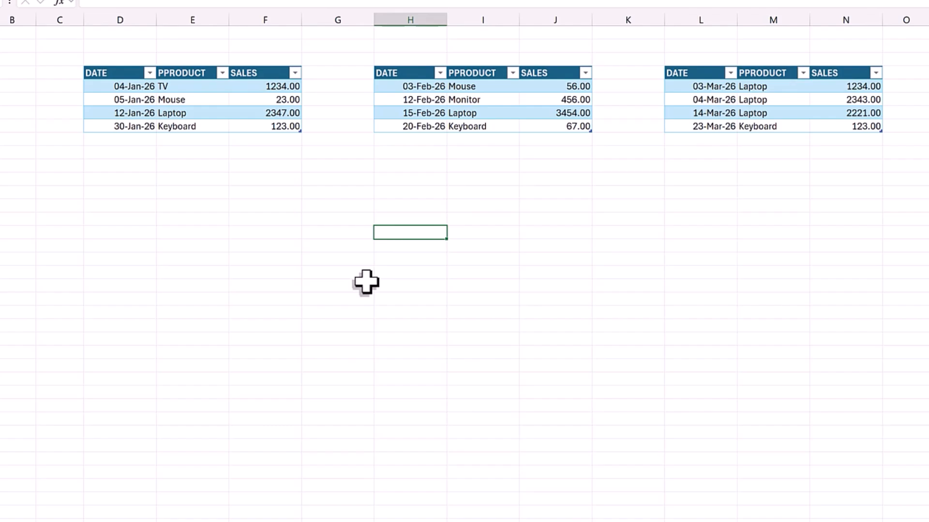
{"action": "type", "text": "=vstack"}
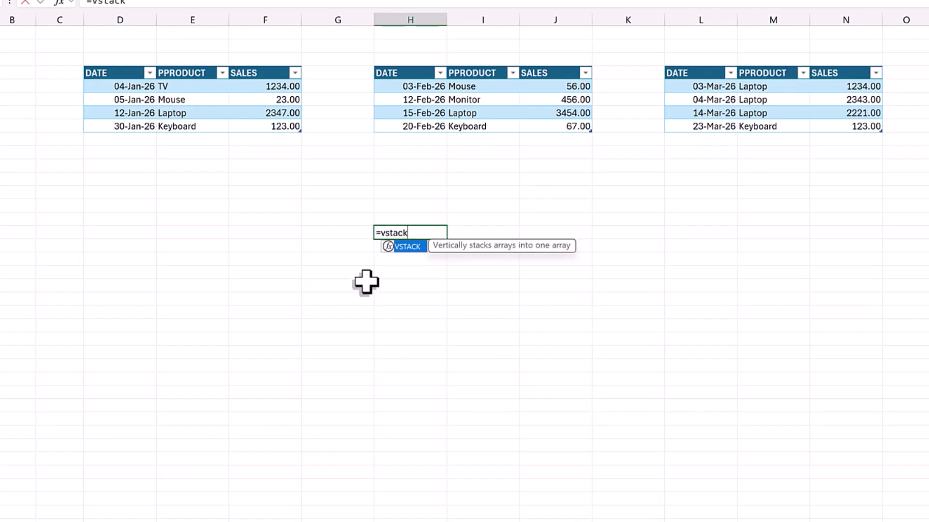
{"action": "type", "text": "("}
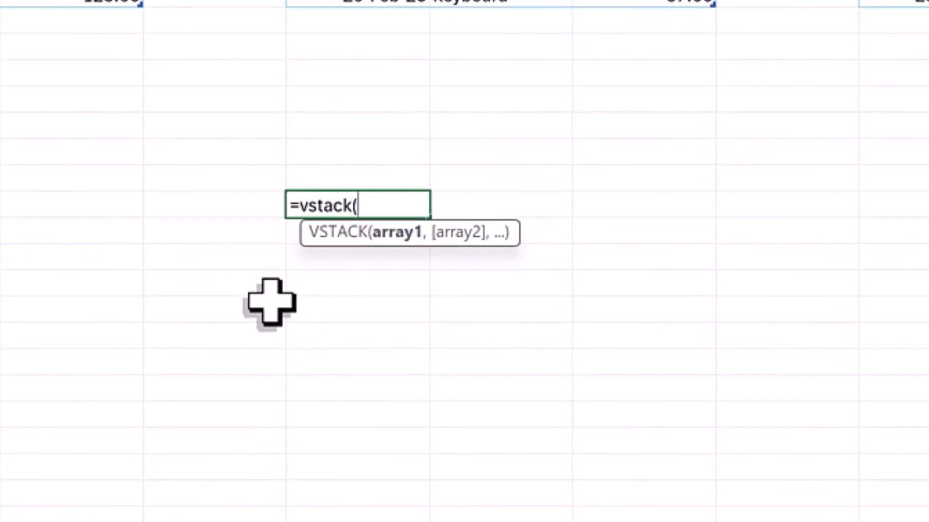
{"action": "left_click_drag", "start_coordinate": [80, 77], "coordinate": [265, 118]}
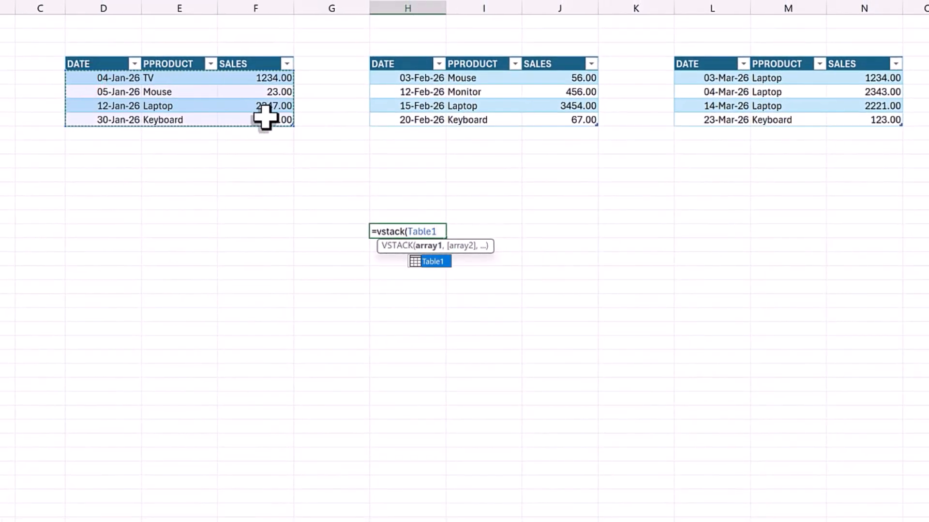
{"action": "type", "text": ","}
{"action": "left_click_drag", "start_coordinate": [389, 80], "coordinate": [544, 121]}
{"action": "type", "text": ","}
{"action": "left_click_drag", "start_coordinate": [701, 78], "coordinate": [854, 121]}
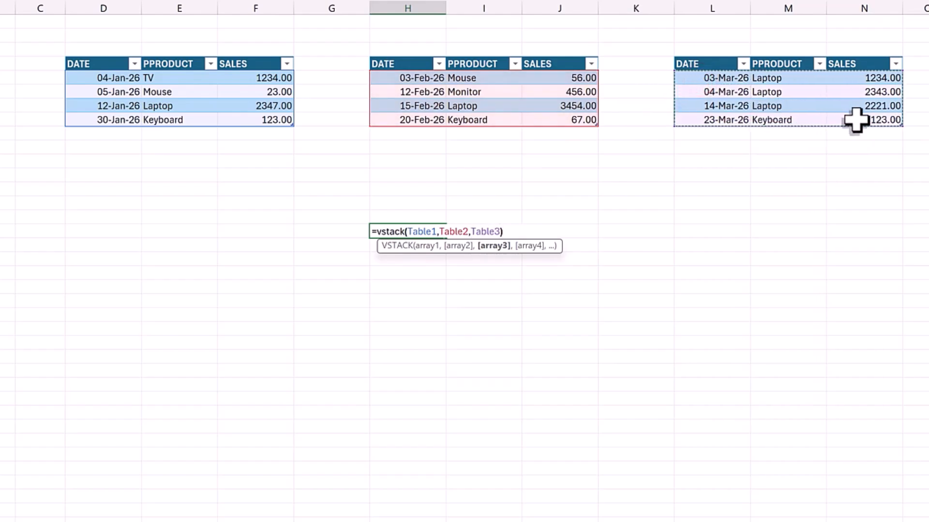
{"action": "type", "text": ")"}
{"action": "key", "text": "Return"}
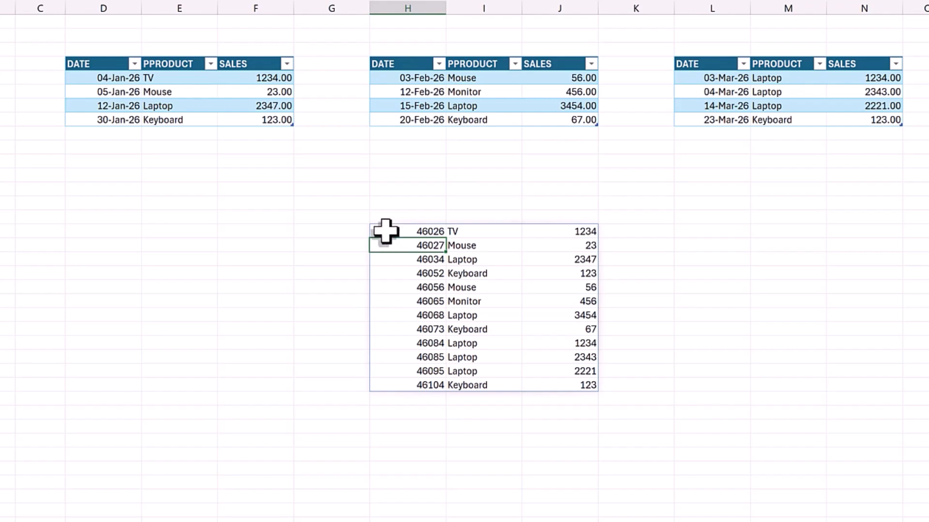
Set the TV sales value in the January table to 4000 and check the matching row in the stacked list
{"action": "left_click", "coordinate": [246, 77]}
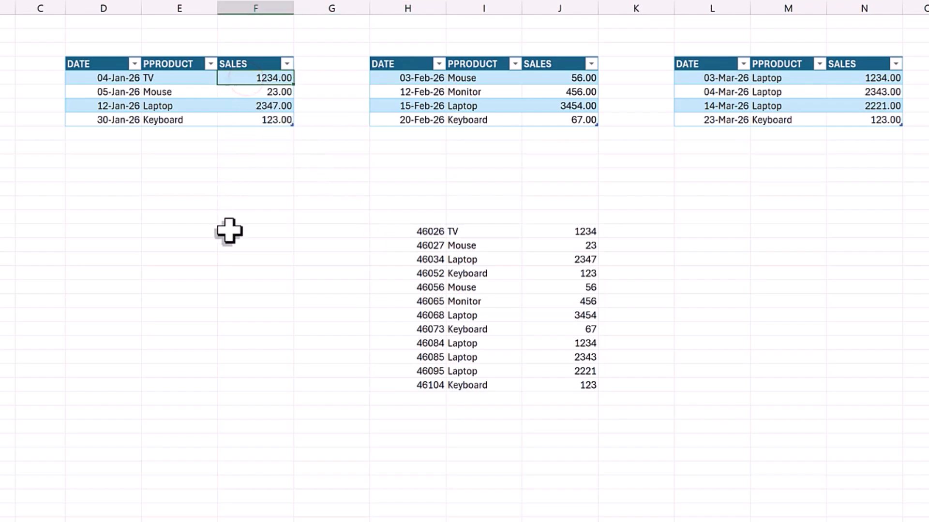
{"action": "type", "text": "4000"}
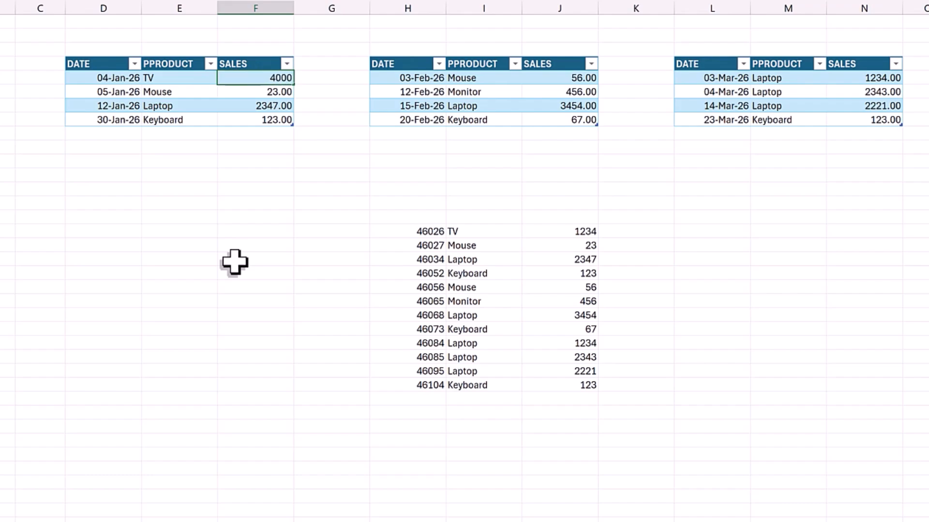
{"action": "key", "text": "Return"}
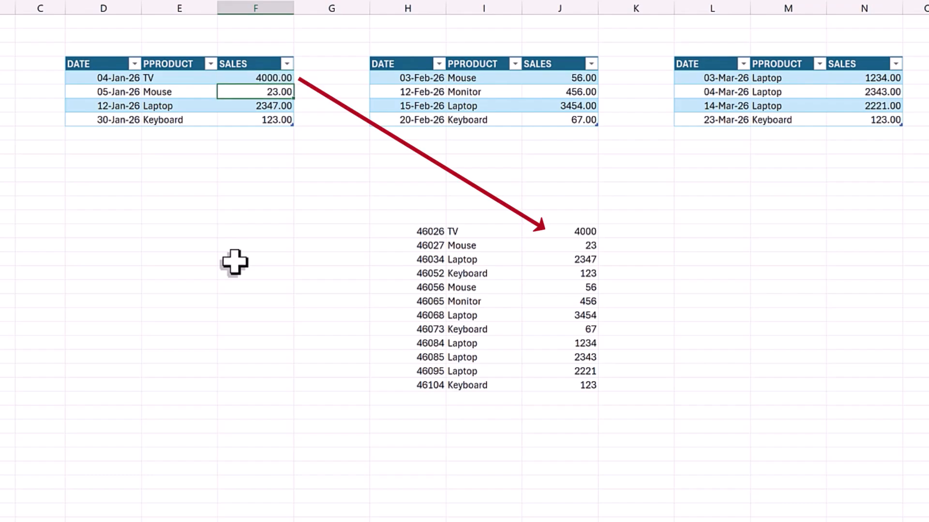
{"action": "left_click", "coordinate": [540, 233]}
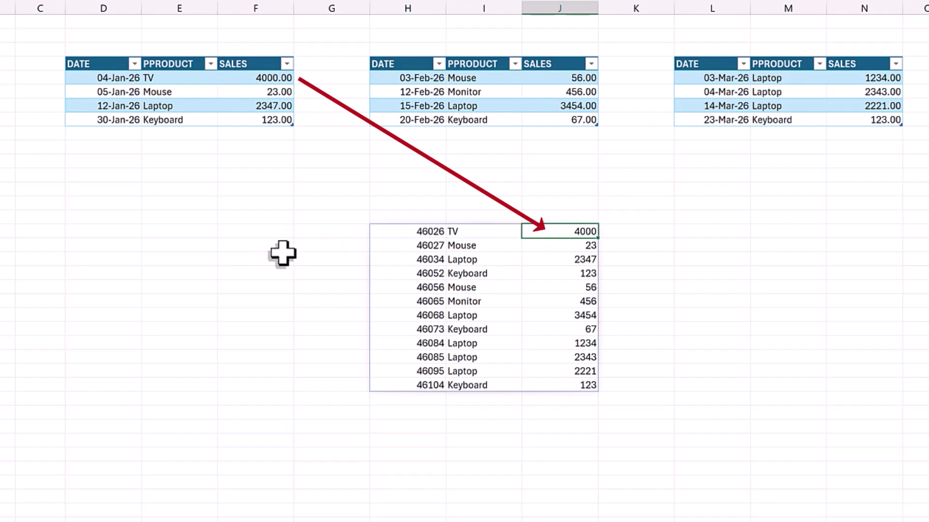
Add a row to the February table with date 25 feb 2026, product Mouse and sales 300, and check it in the stacked list
{"action": "left_click", "coordinate": [410, 135]}
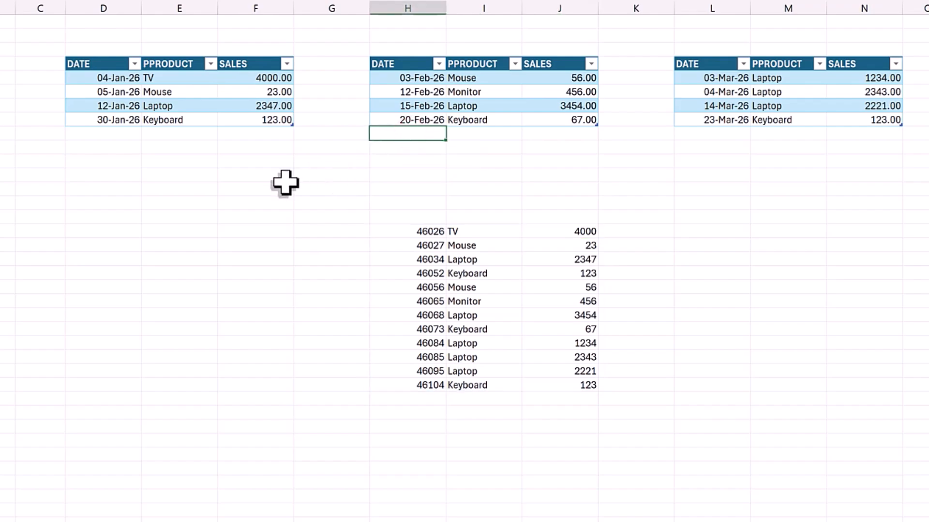
{"action": "type", "text": "25"}
{"action": "type", "text": " feb 2026"}
{"action": "key", "text": "Tab"}
{"action": "type", "text": "Mouse"}
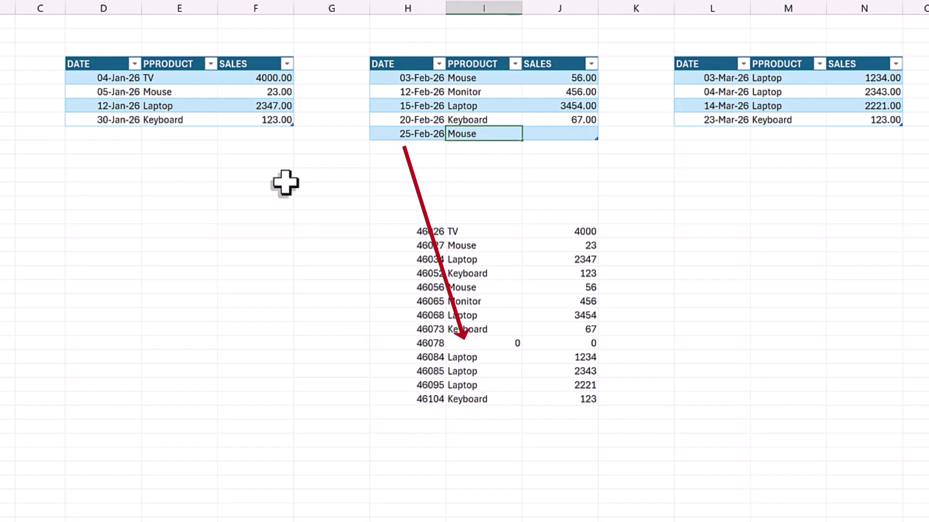
{"action": "key", "text": "Tab"}
{"action": "type", "text": "300"}
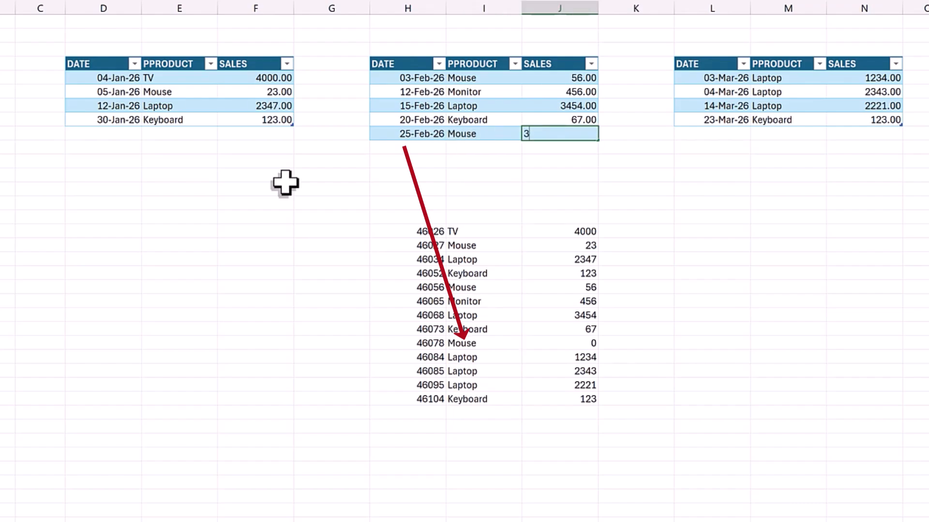
{"action": "key", "text": "Return"}
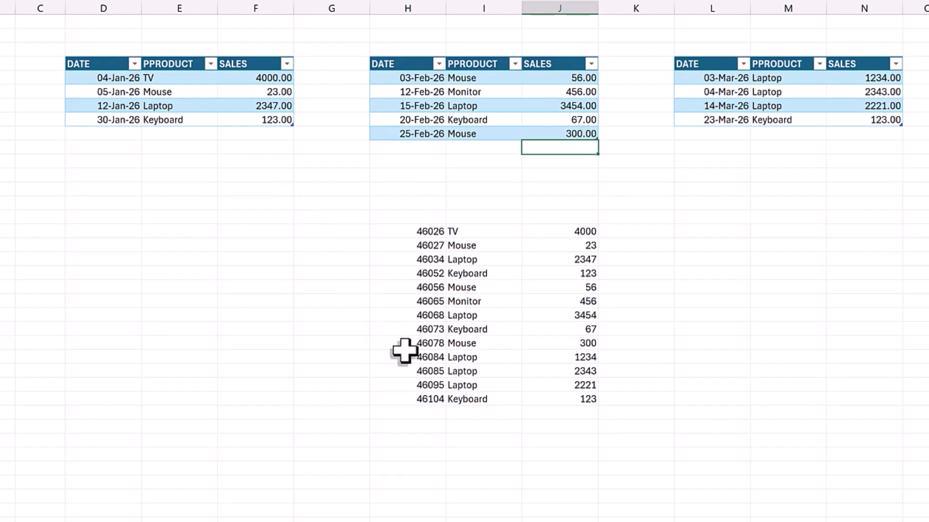
{"action": "left_click", "coordinate": [459, 344]}
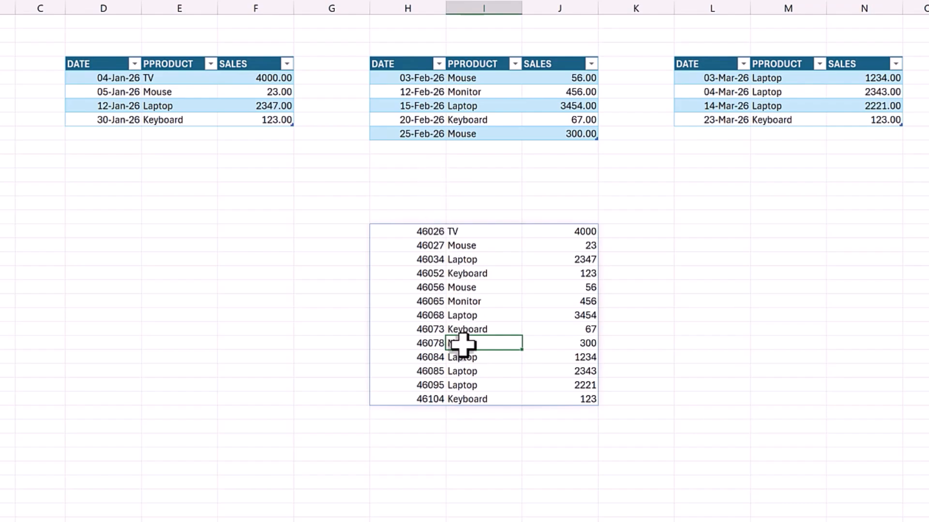
Format the stacked list's first column as dates of type 14 March 2012 and widen column H to fit the full dates
{"action": "left_click_drag", "start_coordinate": [418, 233], "coordinate": [421, 394]}
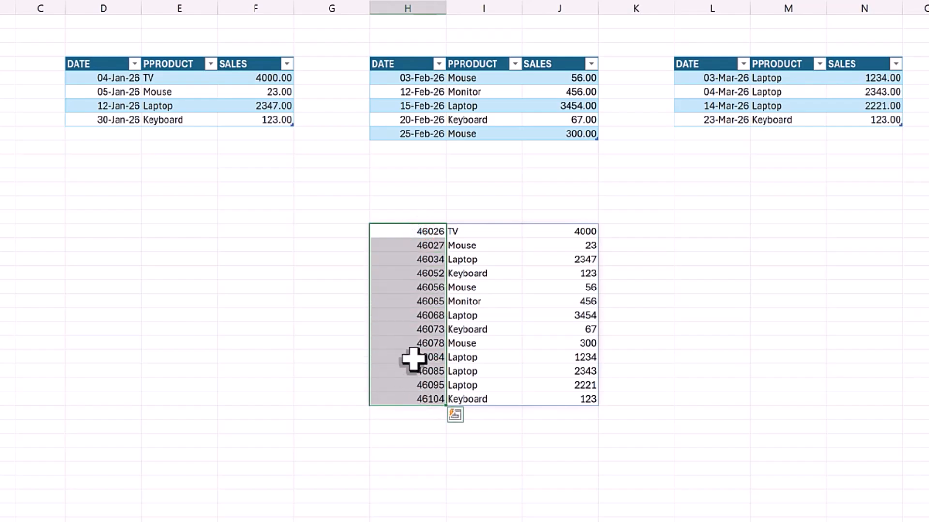
{"action": "right_click", "coordinate": [405, 270]}
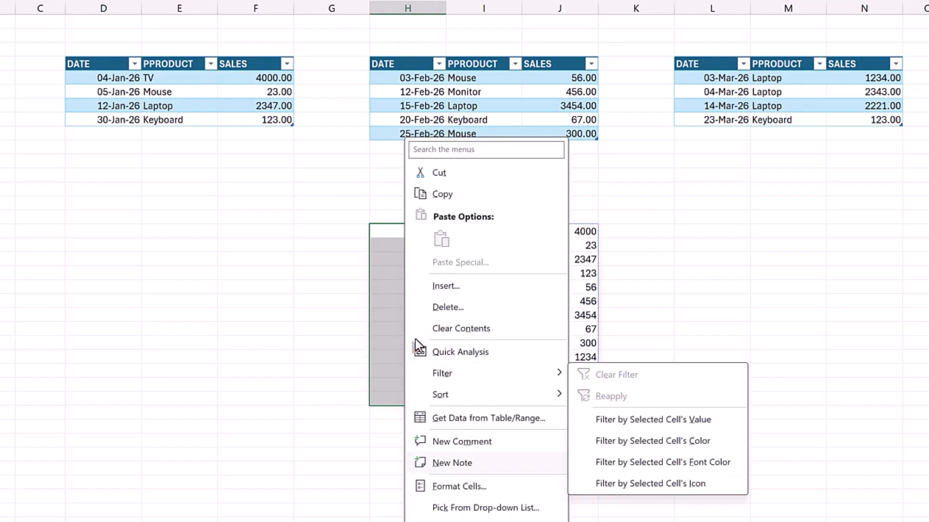
{"action": "left_click", "coordinate": [440, 486]}
{"action": "left_click_drag", "start_coordinate": [519, 209], "coordinate": [866, 91]}
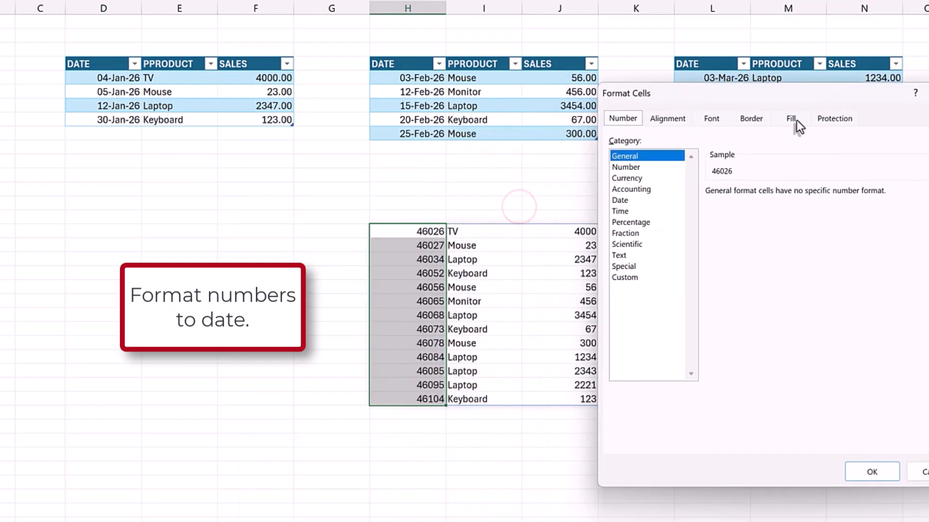
{"action": "left_click", "coordinate": [632, 199]}
{"action": "left_click", "coordinate": [744, 262]}
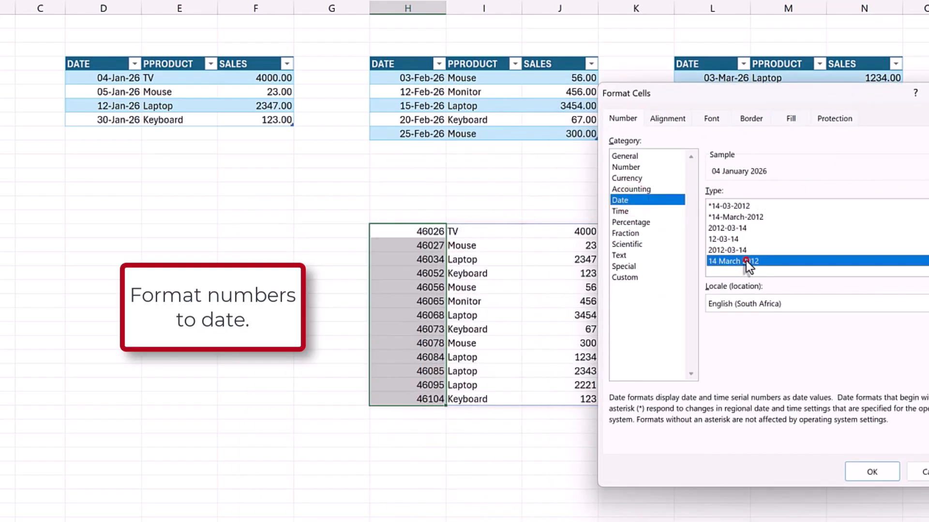
{"action": "left_click", "coordinate": [852, 470]}
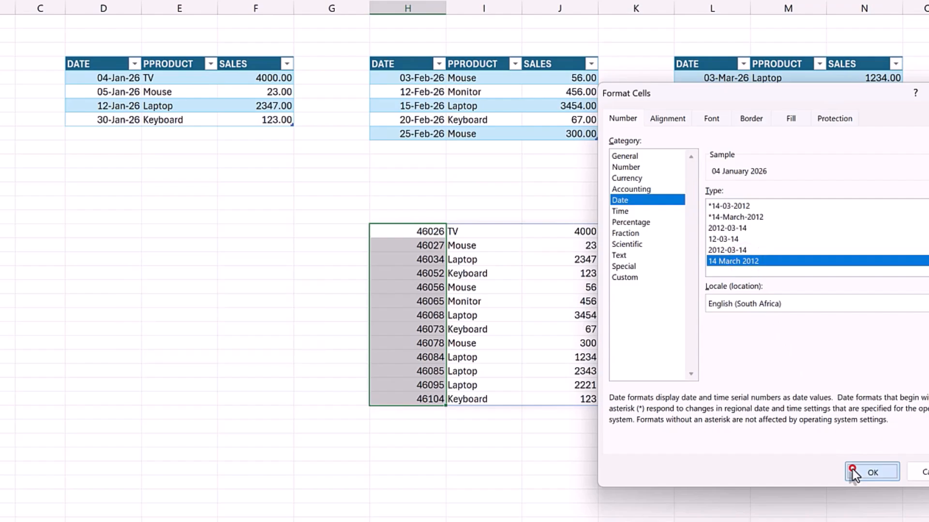
{"action": "left_click_drag", "start_coordinate": [446, 9], "coordinate": [480, 10]}
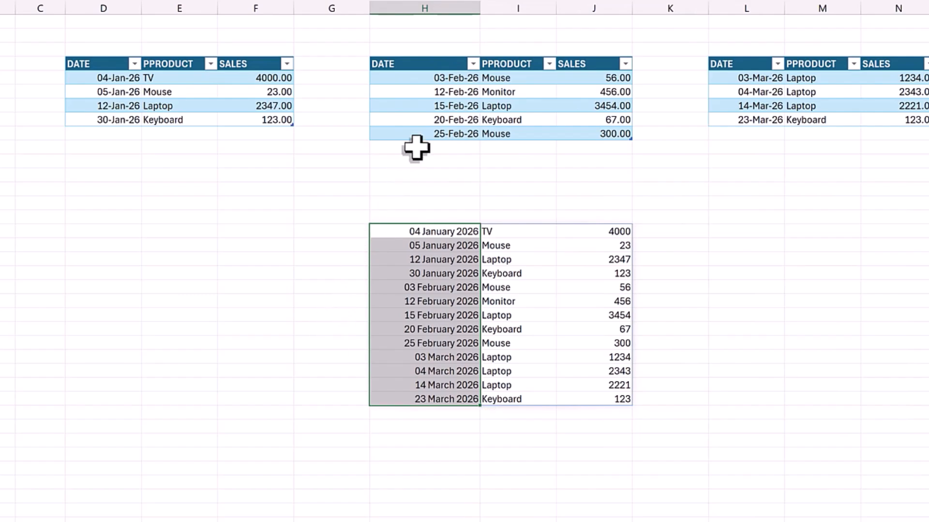
Check the February table's last date, 25-Feb-26, against the matching row in the stacked list
{"action": "left_click", "coordinate": [423, 133]}
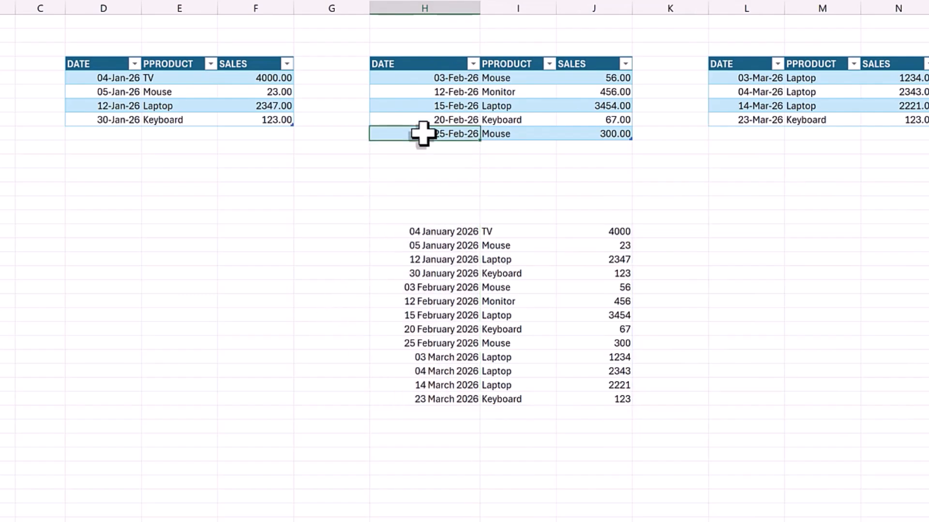
{"action": "left_click", "coordinate": [376, 332]}
{"action": "left_click", "coordinate": [382, 357]}
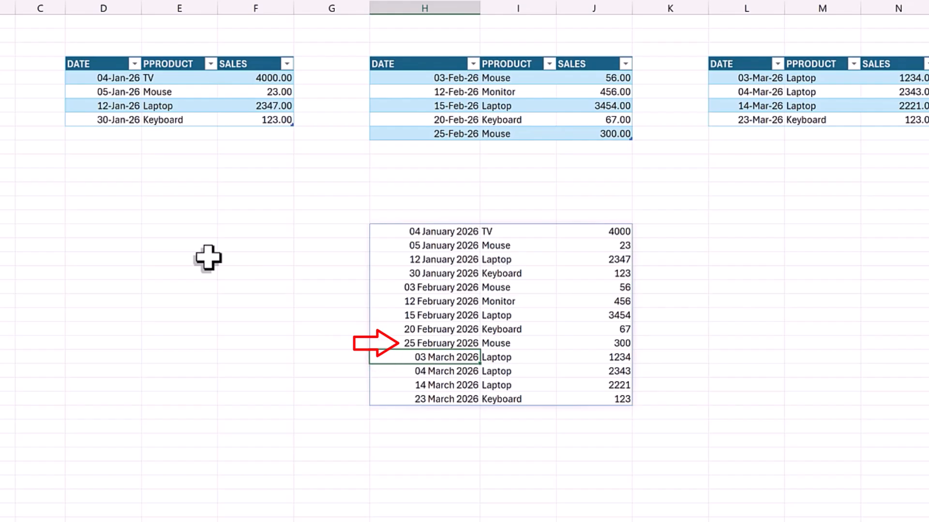